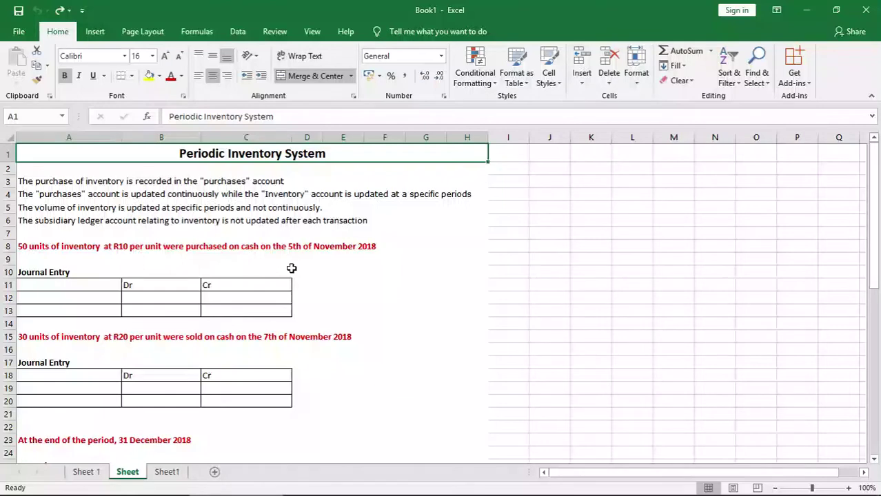
Step: Record Purchases with a debit of R500 in the first row of the 5 November 2018 purchase journal entry
click(57, 299)
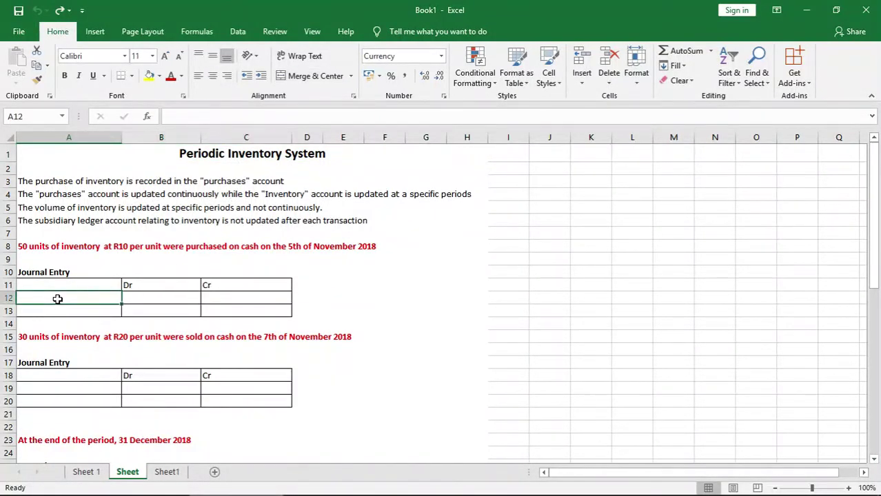
text(P)
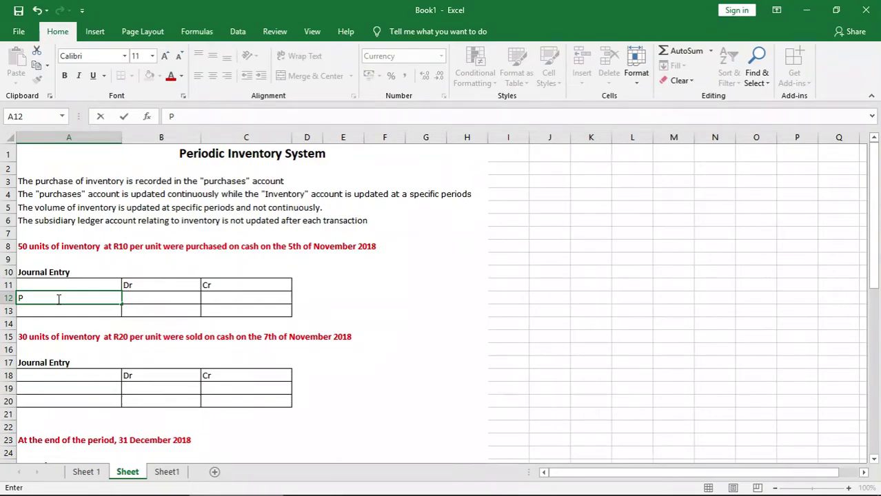
text(urchases)
key(Tab)
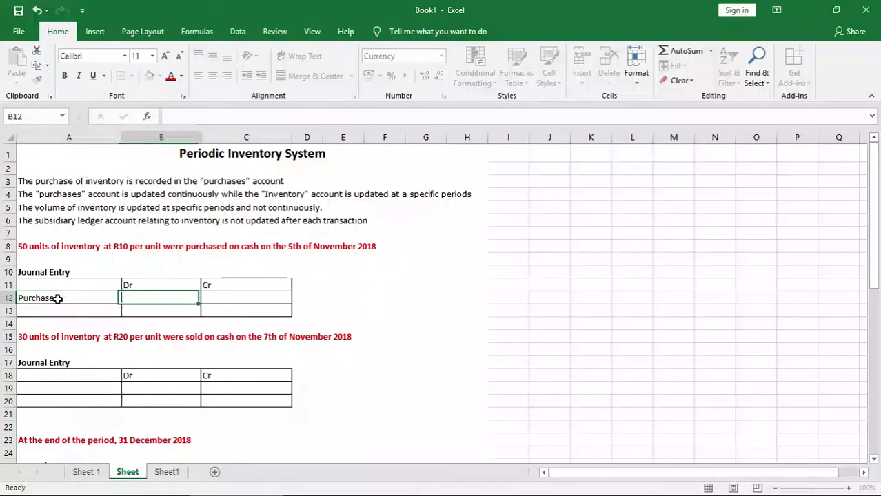
text(R500)
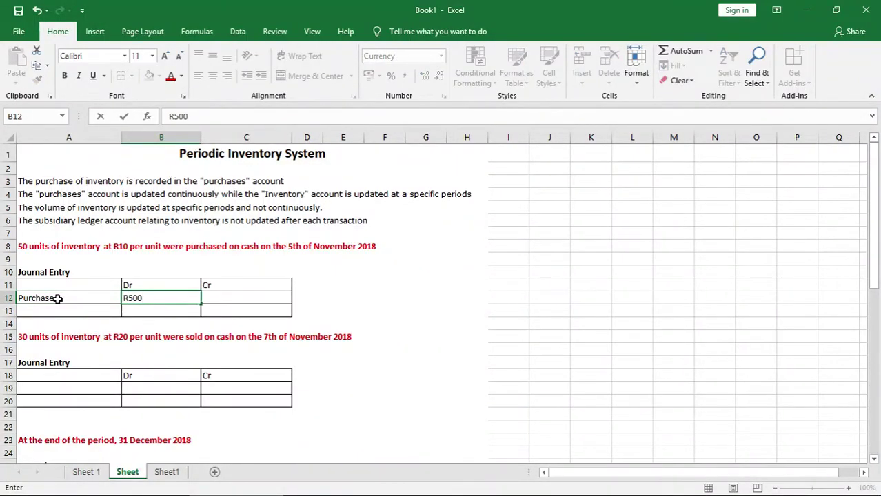
key(Return)
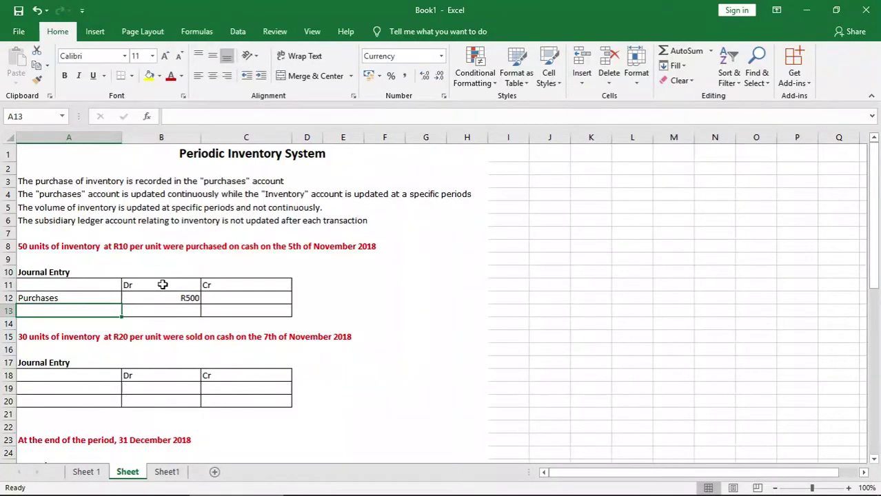
Step: Complete the purchase journal entry with Bank credited R500 in the row below Purchases
text(Bank)
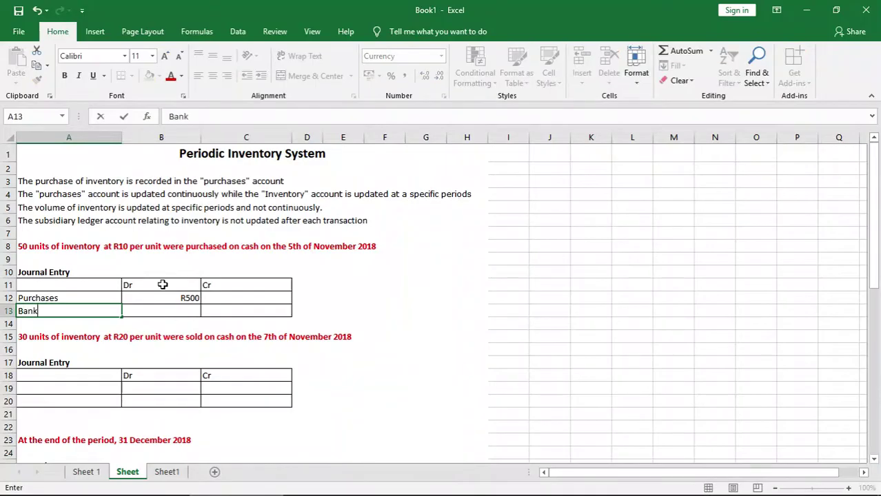
key(Tab)
key(Tab)
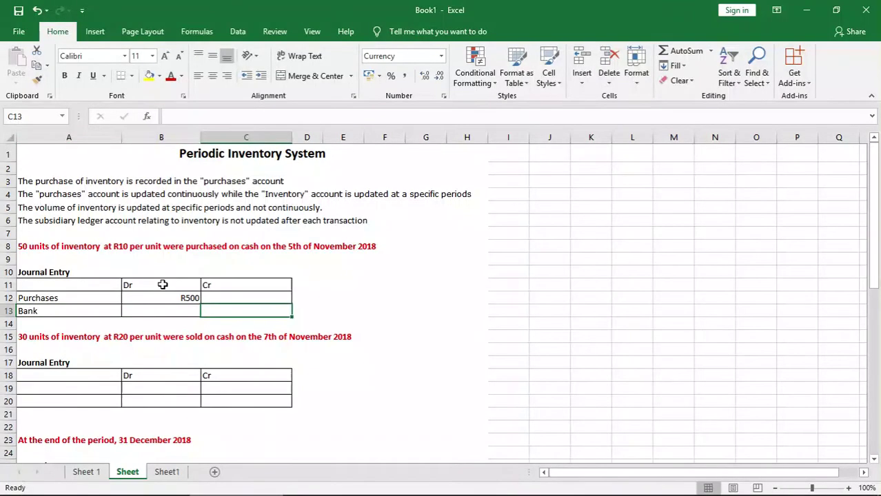
text(Rr)
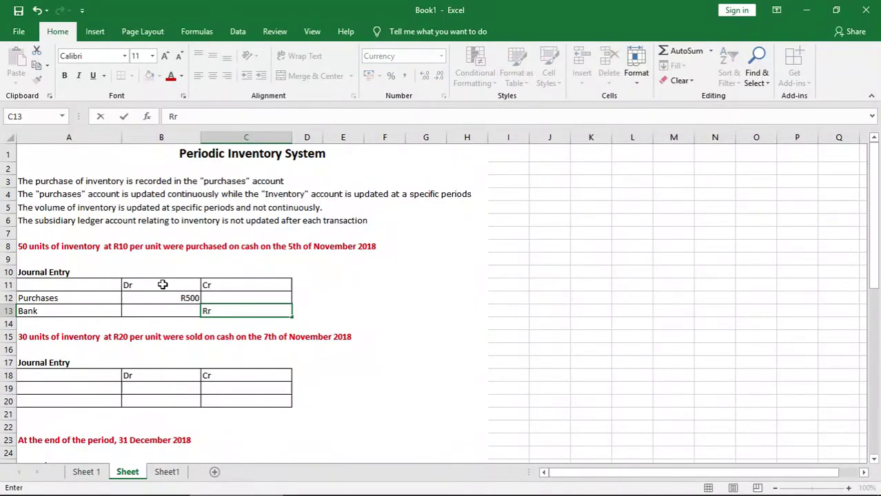
key(BackSpace)
text(500)
key(Return)
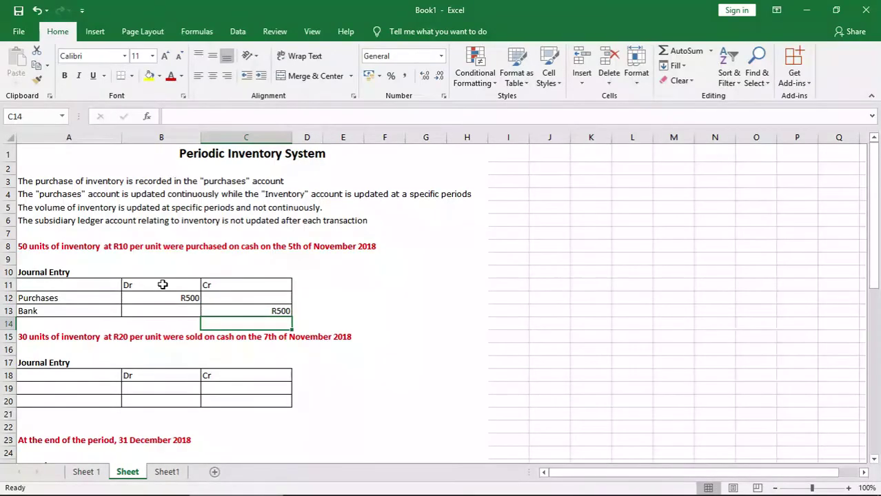
Step: Examine the 7 November 2018 cash sale of 30 units and its empty journal entry table
click(95, 362)
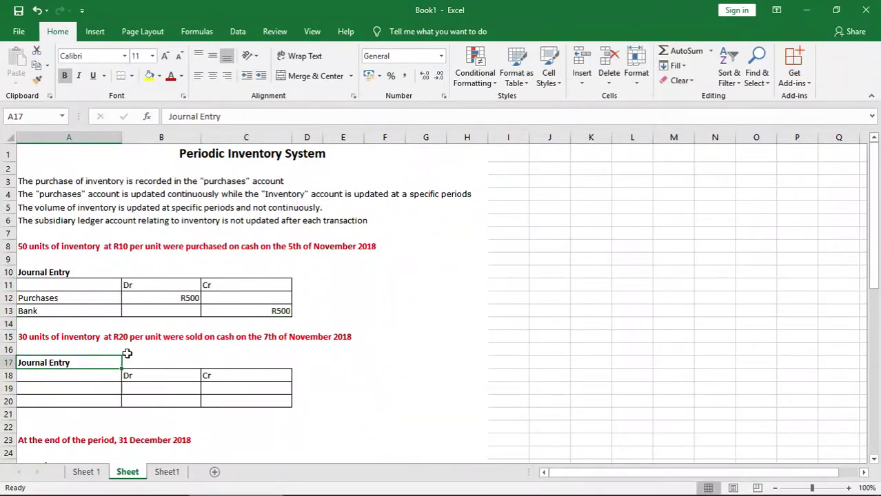
key(Down)
key(Down)
key(Down)
key(Down)
key(Down)
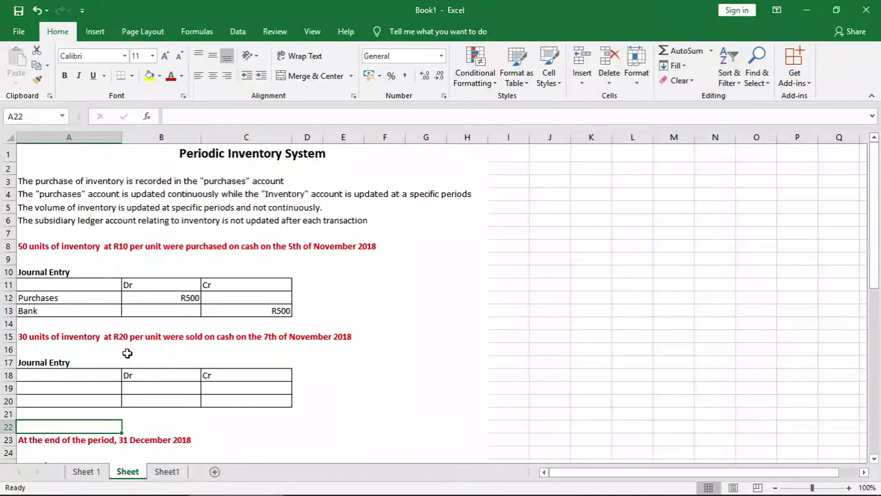
key(Up)
key(Up)
key(Up)
key(Up)
key(Up)
key(Up)
key(Up)
key(Down)
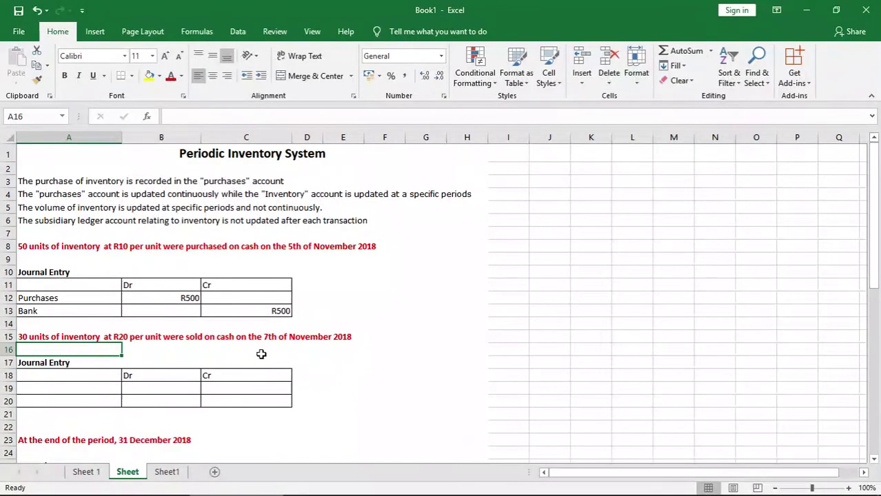
Step: Record Bank with a debit of R600 in the first row of the 7 November 2018 sale journal entry
click(92, 386)
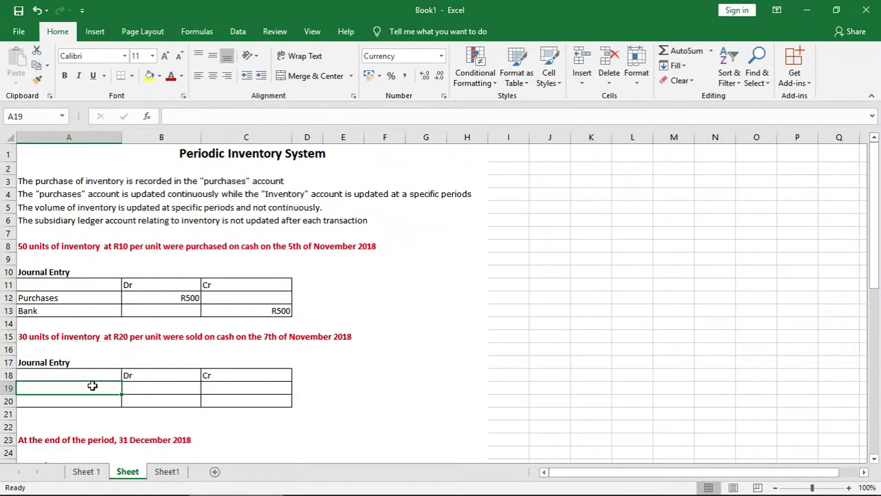
text(Ba)
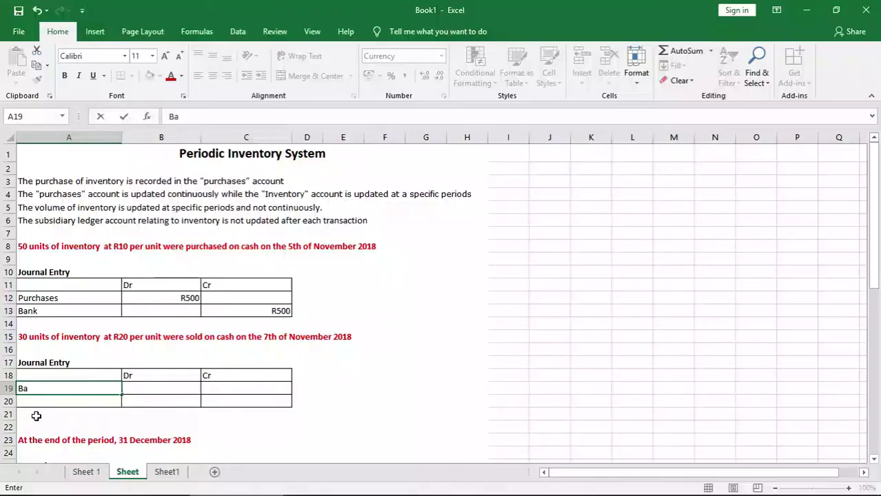
text(nk)
key(Tab)
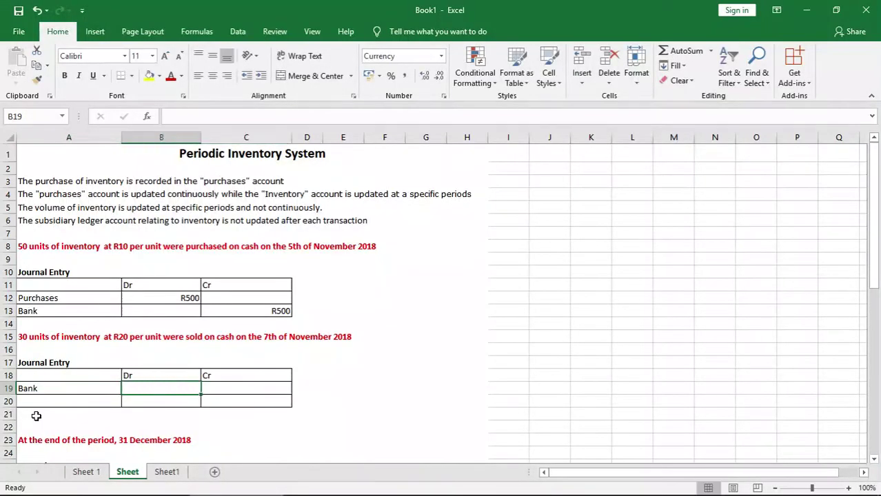
text(R)
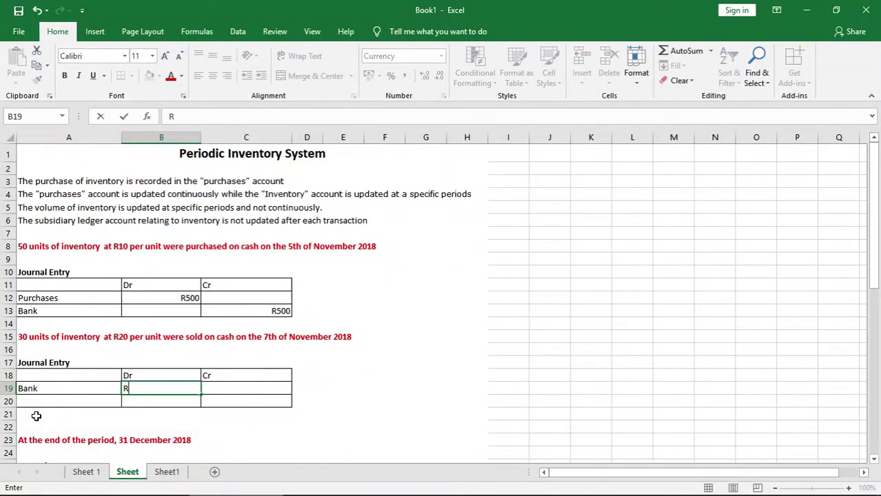
text(600)
key(Return)
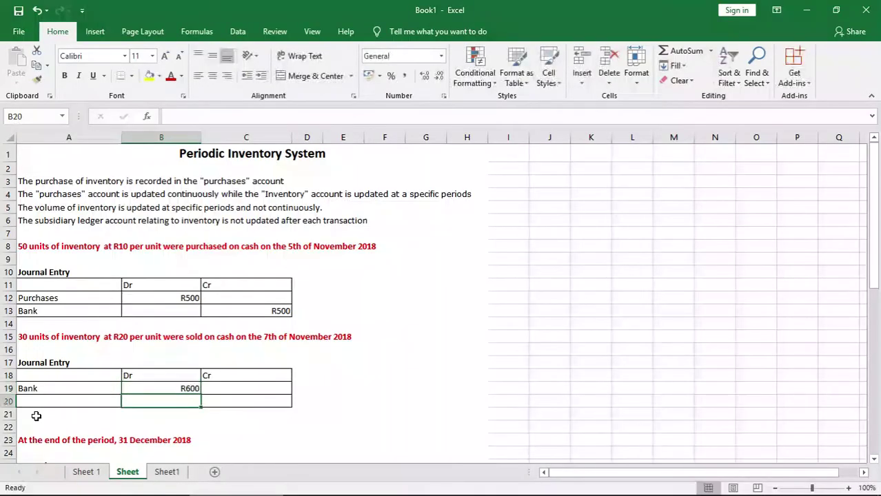
Step: Complete the sale journal entry with Sales credited R600 in the row below Bank
key(Left)
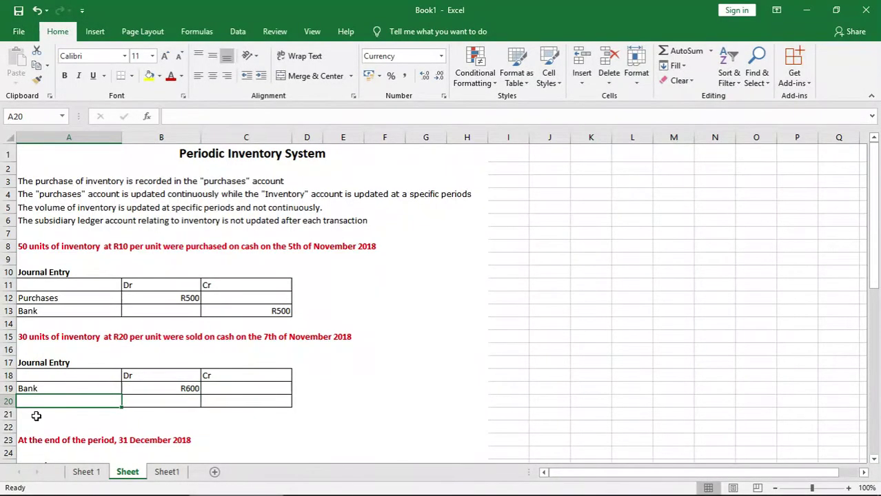
text(Sales)
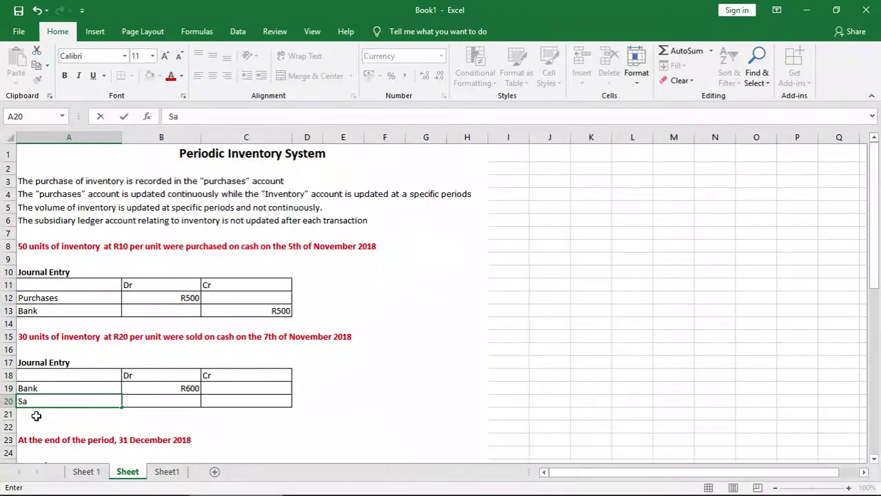
key(Right)
key(Right)
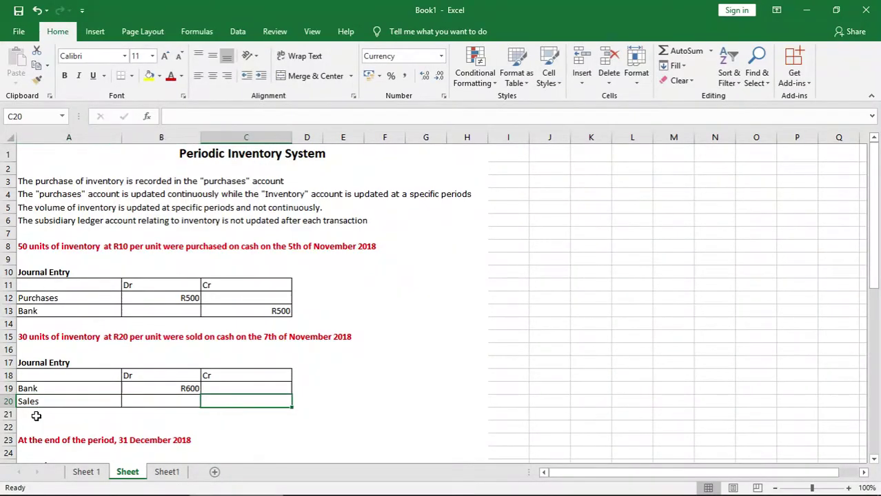
text(R600)
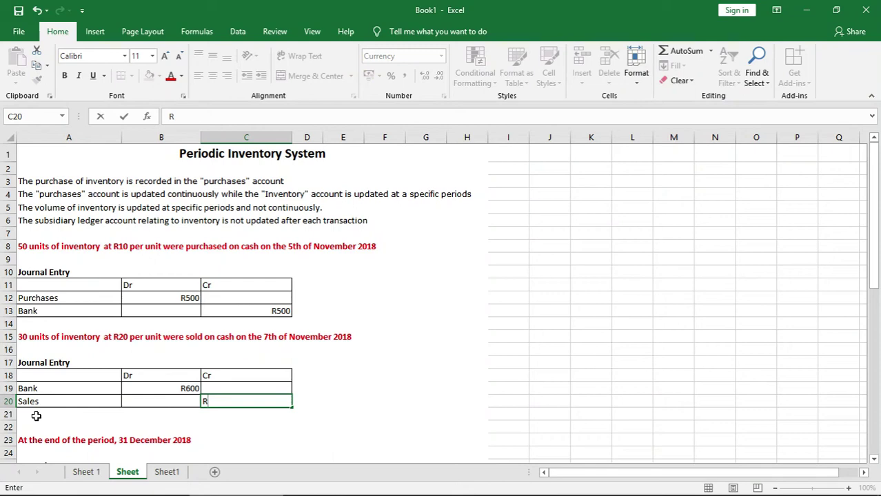
key(Return)
Step: Examine the 31 December 2018 period-end journal section alongside the periodic inventory notes at the start of the sheet
key(Return)
key(Return)
key(Return)
key(Return)
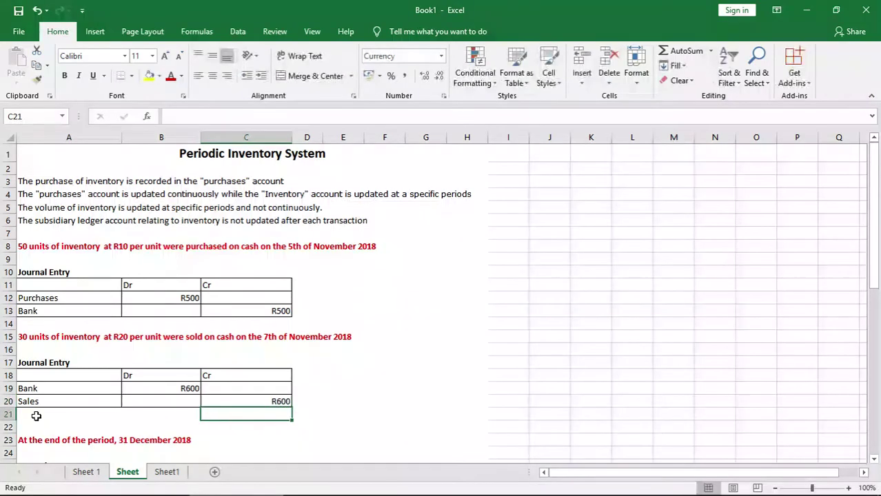
key(Return)
key(Return)
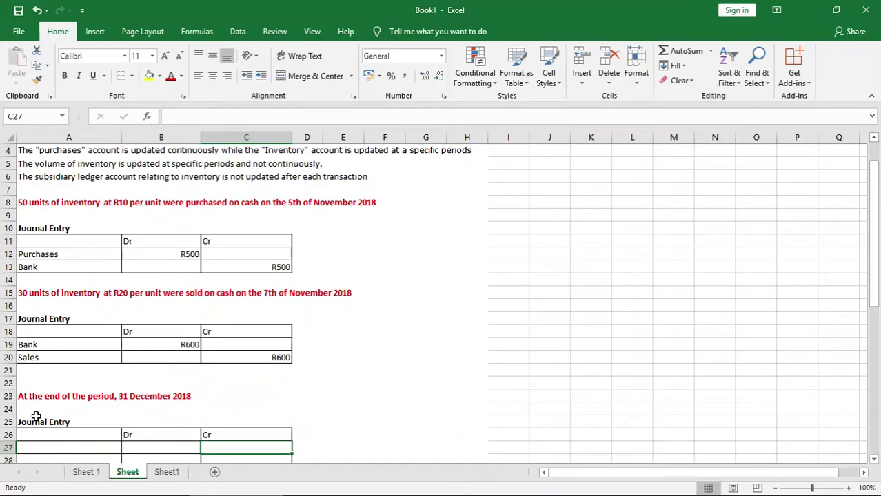
key(Return)
key(Return)
key(Return)
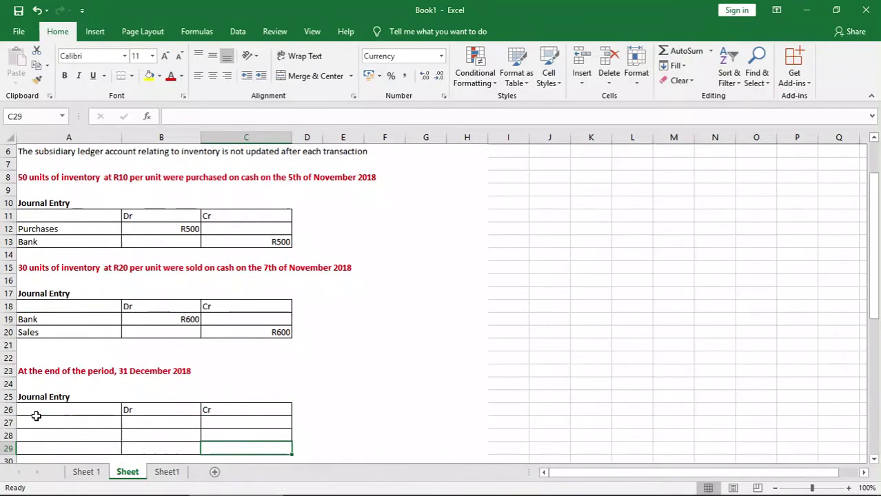
key(Return)
key(Up)
key(Up)
key(Up)
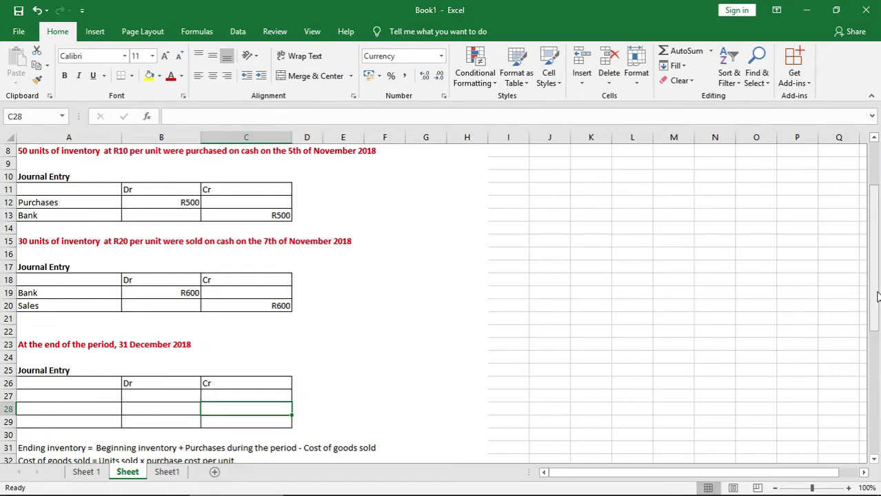
drag(876, 297, 876, 271)
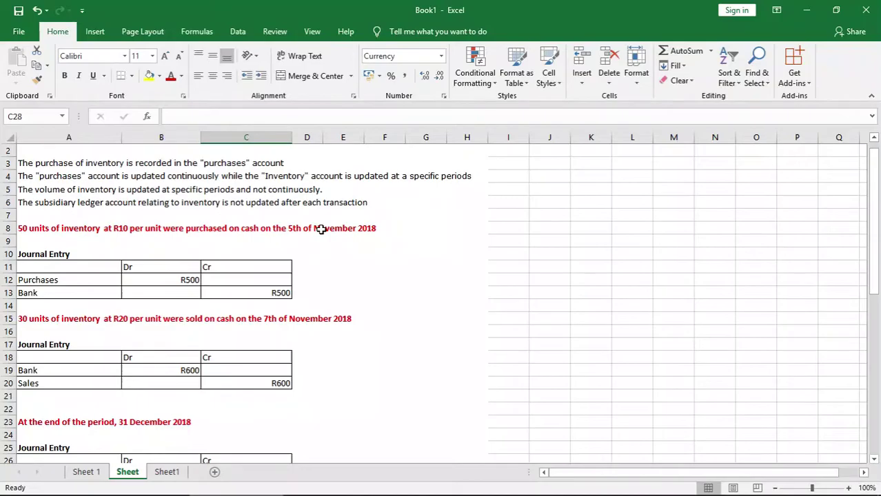
scroll(321, 229, down, 1)
key(Left)
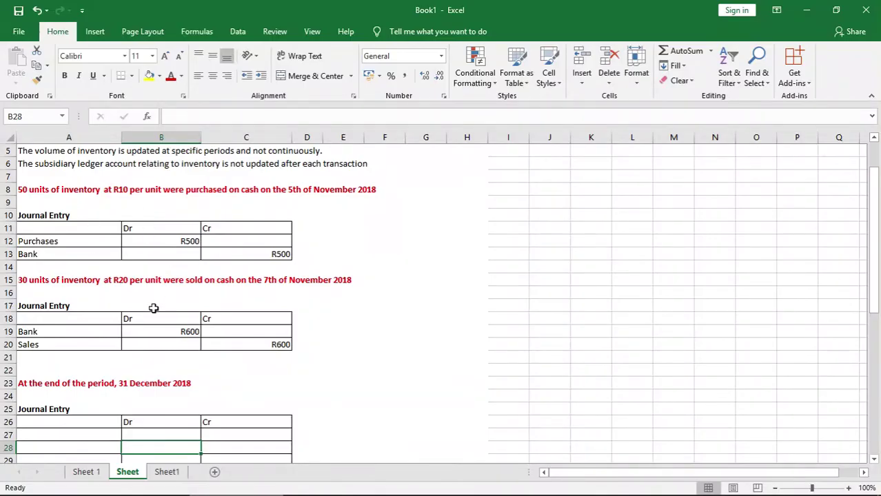
drag(874, 225, 875, 182)
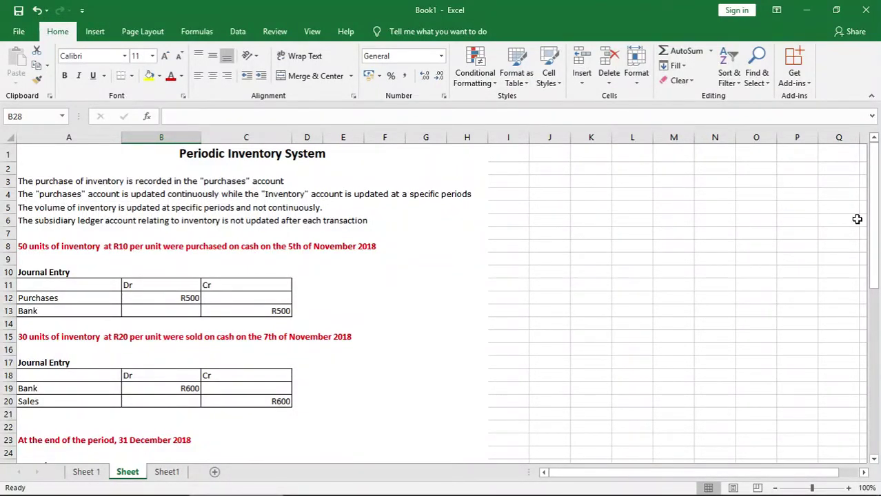
drag(875, 226, 879, 305)
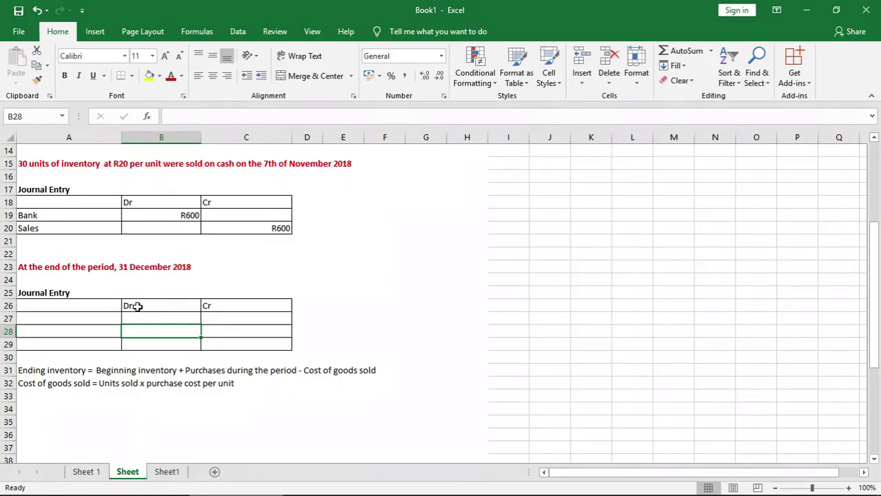
Step: Review the recorded purchase and sale entries and the ending inventory and cost of goods sold formulas in rows 31 and 32
key(Up)
key(Up)
key(Up)
key(Up)
key(Up)
key(Up)
key(Up)
key(Up)
key(Up)
key(Up)
key(Up)
key(Up)
key(Up)
key(Up)
key(Up)
key(Up)
key(Up)
key(Up)
key(Up)
key(Up)
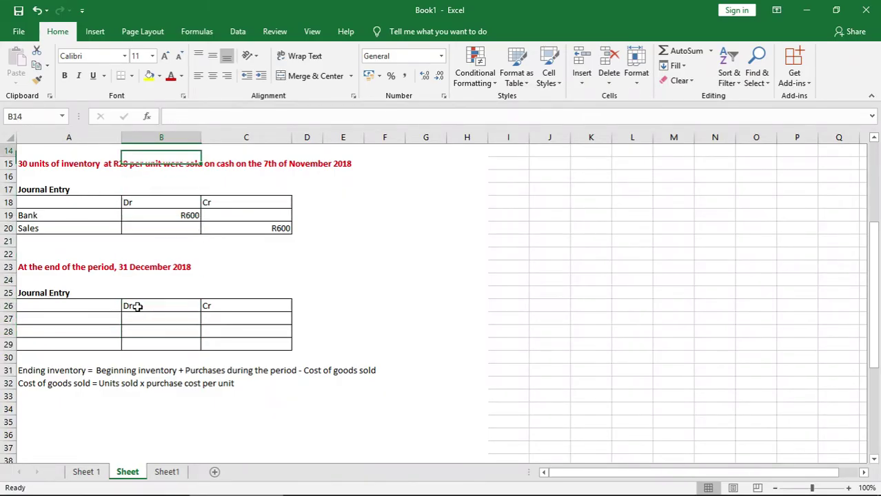
key(Down)
key(Down)
key(Down)
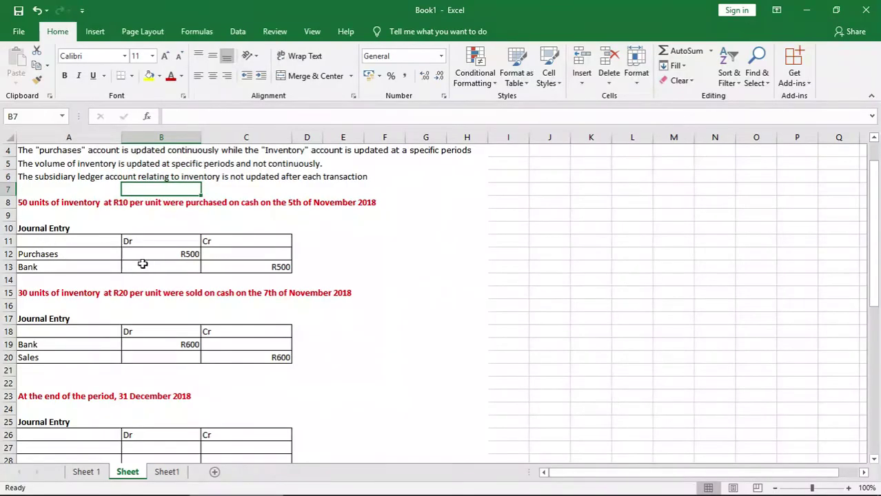
key(Down)
key(Down)
key(Down)
key(Down)
key(Down)
key(Down)
key(Down)
key(Down)
key(Down)
key(Down)
key(Down)
key(Down)
key(Down)
key(Down)
key(Down)
key(Down)
key(Down)
key(Down)
key(Down)
key(Down)
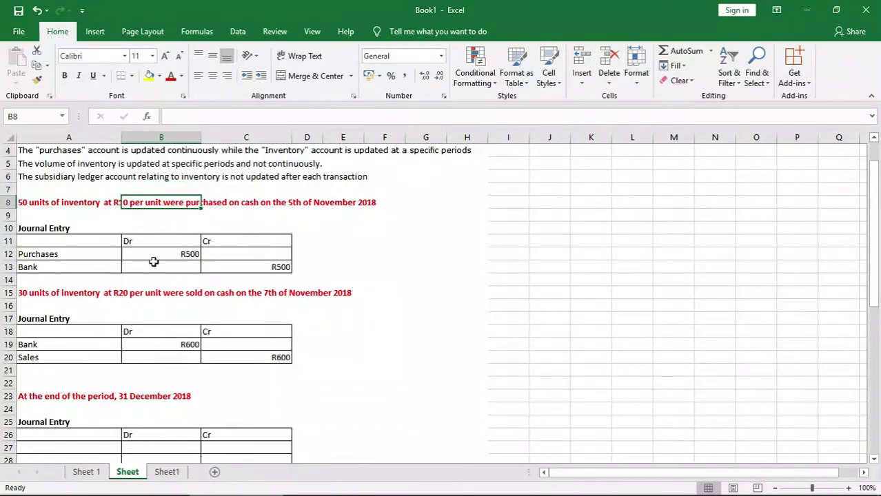
key(Down)
key(Down)
key(Down)
key(Down)
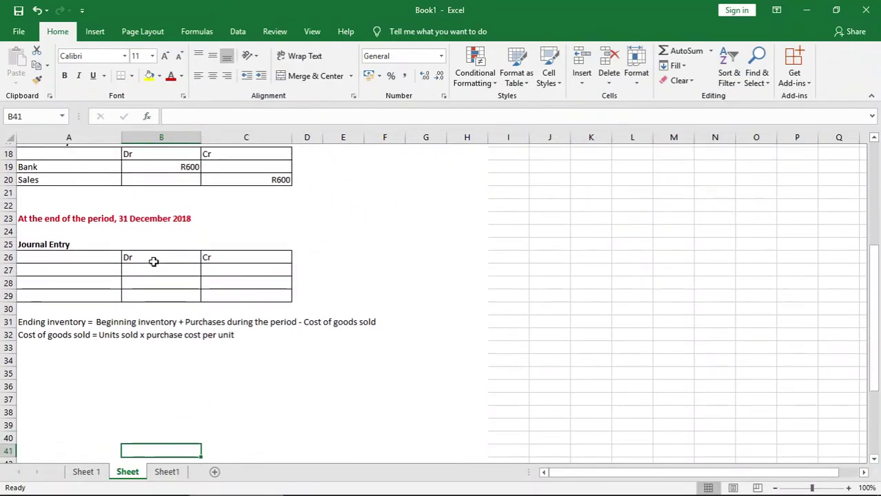
Step: Enter Purchases as the account in the last row of the 31 December 2018 journal entry, row 29
key(Up)
key(Up)
key(Up)
key(Up)
key(Up)
key(Up)
key(Up)
key(Up)
key(Up)
key(Up)
key(Up)
key(Up)
key(Up)
key(Left)
key(Down)
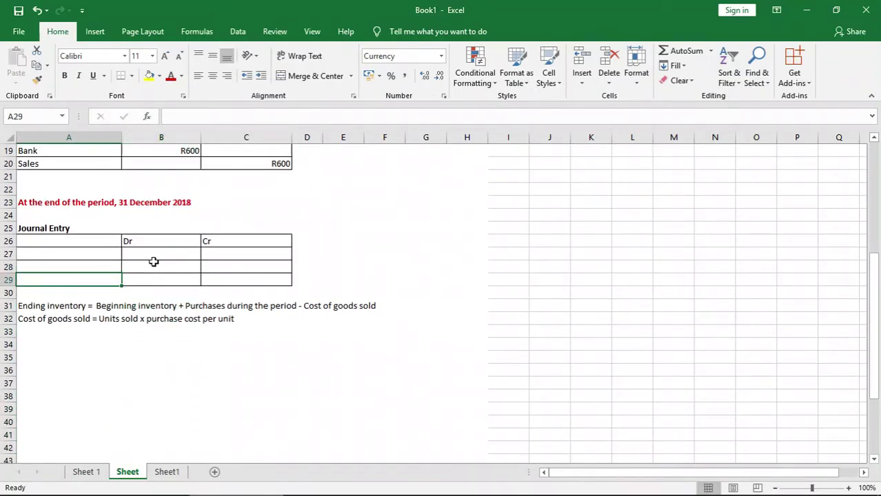
text(Pur)
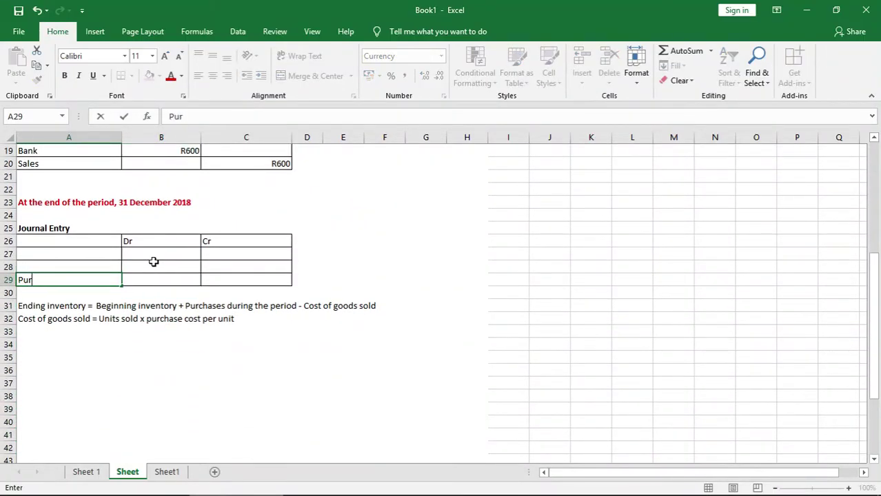
text(chases)
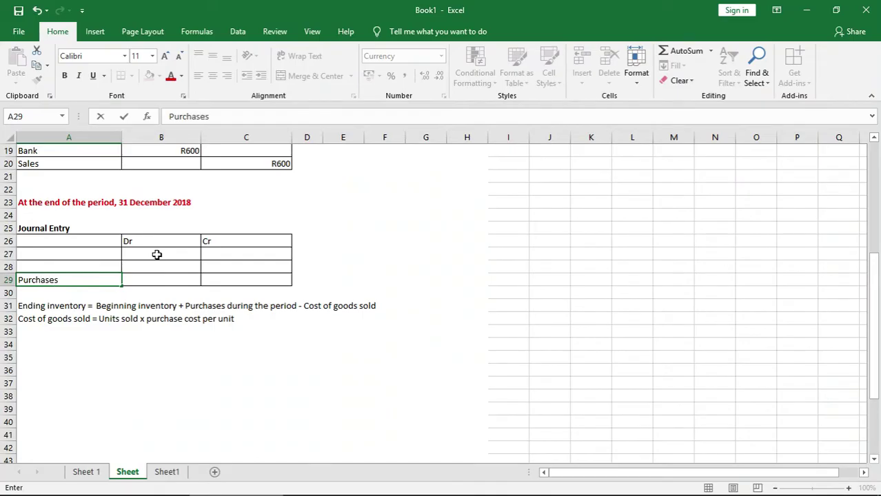
Step: Credit Purchases with R500 in the period-end journal entry
key(Tab)
key(Tab)
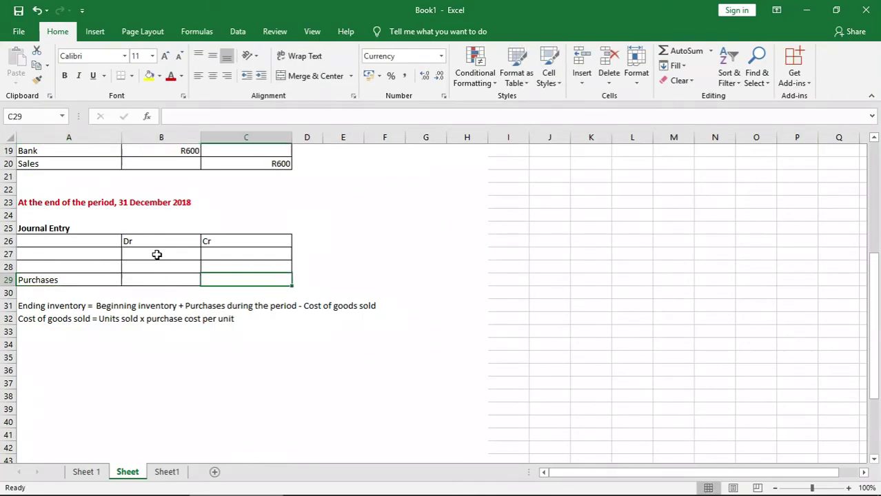
text(R)
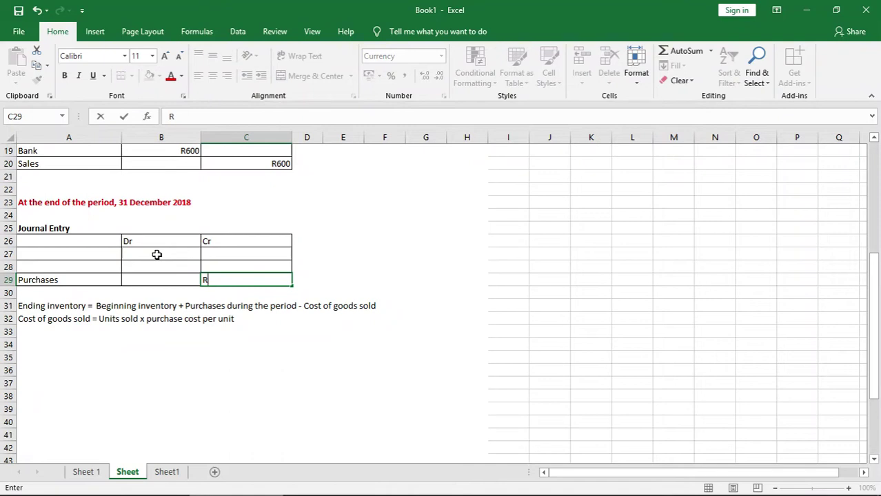
text(6)
text(00)
key(BackSpace)
key(BackSpace)
key(BackSpace)
text(500)
drag(877, 323, 877, 303)
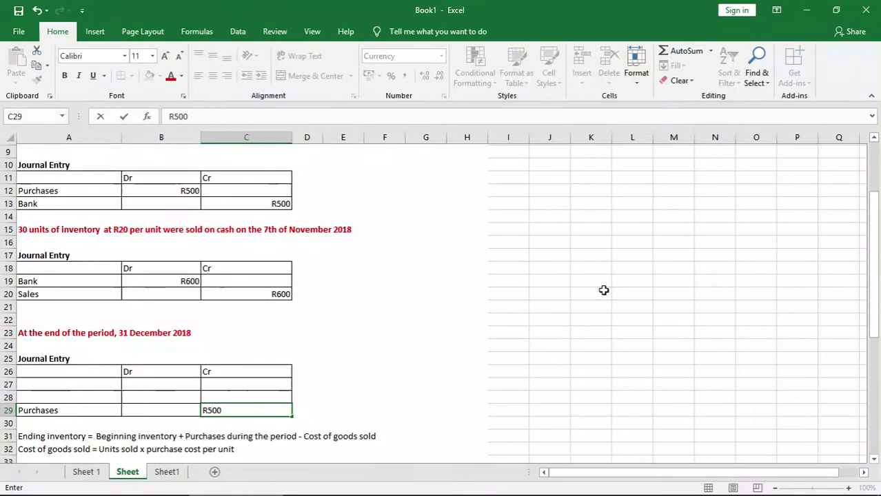
click(185, 394)
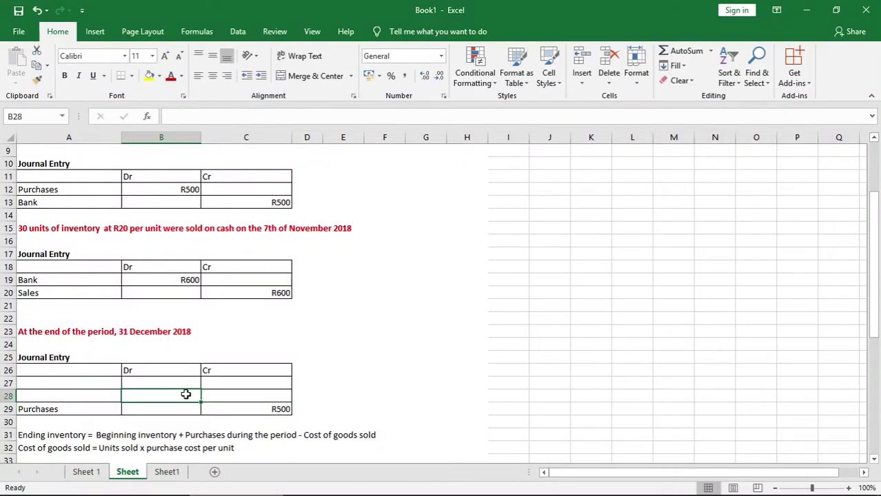
Step: Enter Cost of goods sold as the account in the row above Purchases in the period-end journal entry
click(79, 394)
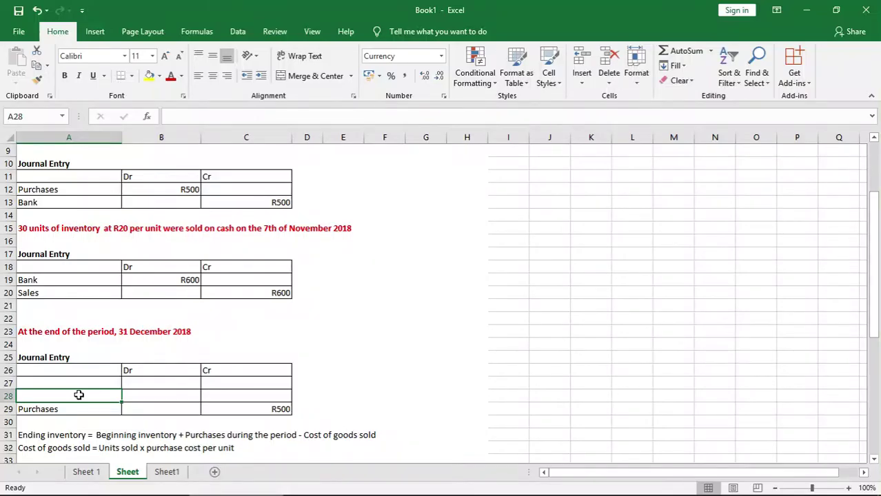
key(Down)
key(Down)
key(Down)
key(Down)
key(Down)
key(Down)
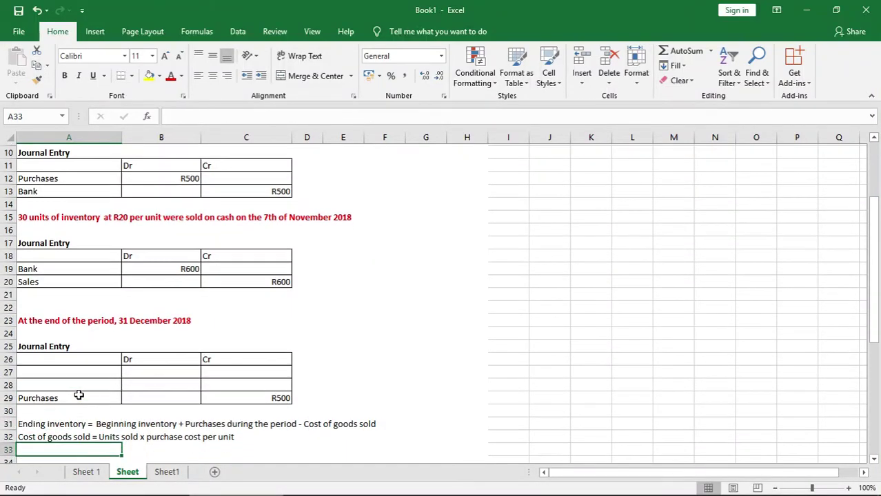
click(78, 396)
key(Up)
key(Up)
key(Up)
key(Up)
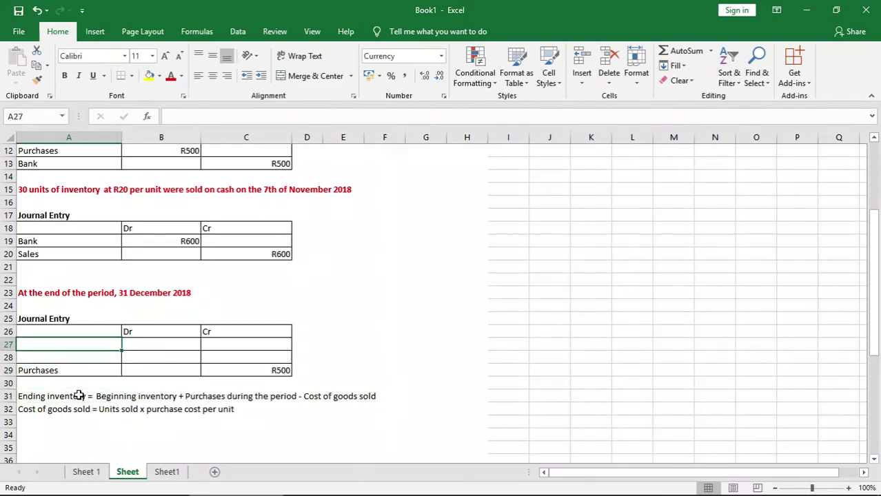
key(Down)
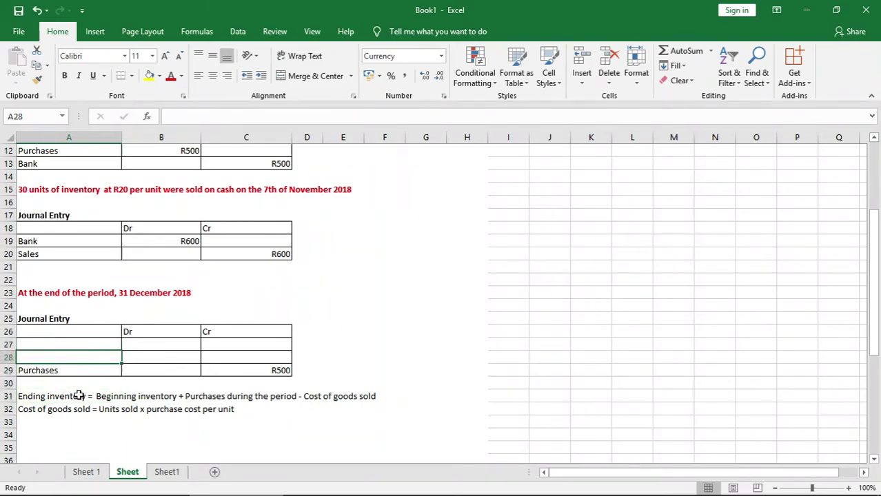
text(Cost)
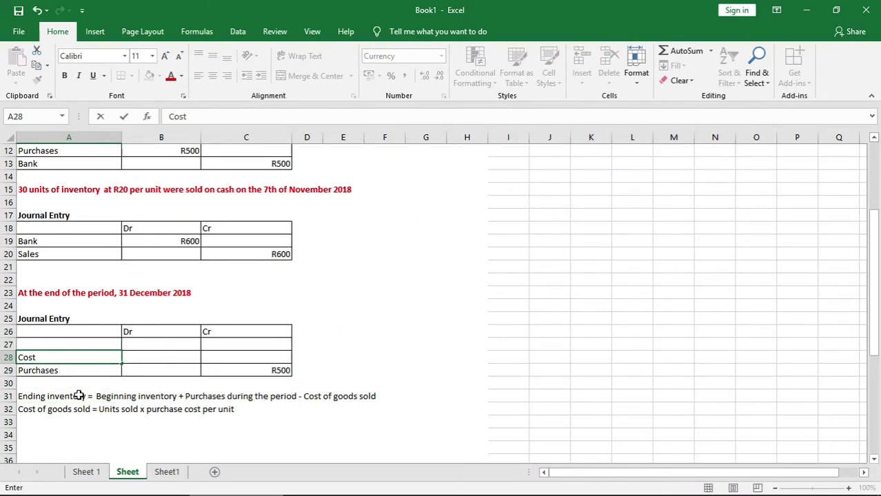
text( of goods sold)
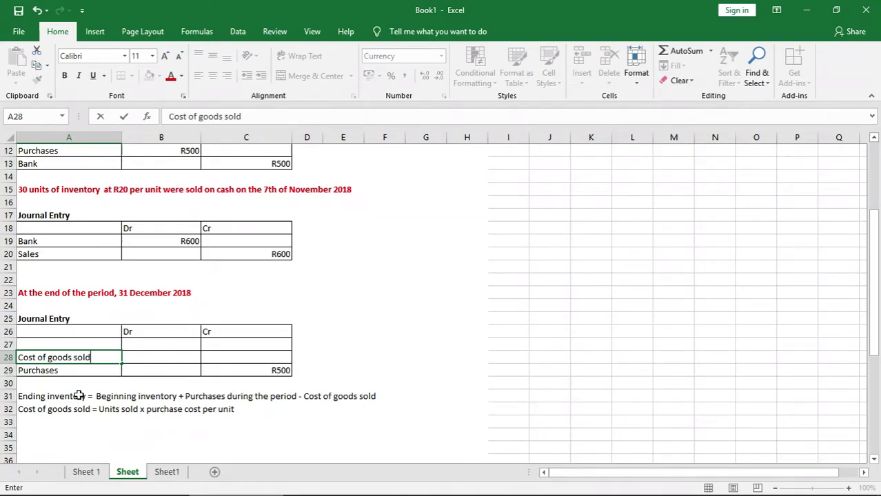
Step: Check the recorded purchase and sale details, and debit Cost of goods sold with R300 in the period-end entry
key(Tab)
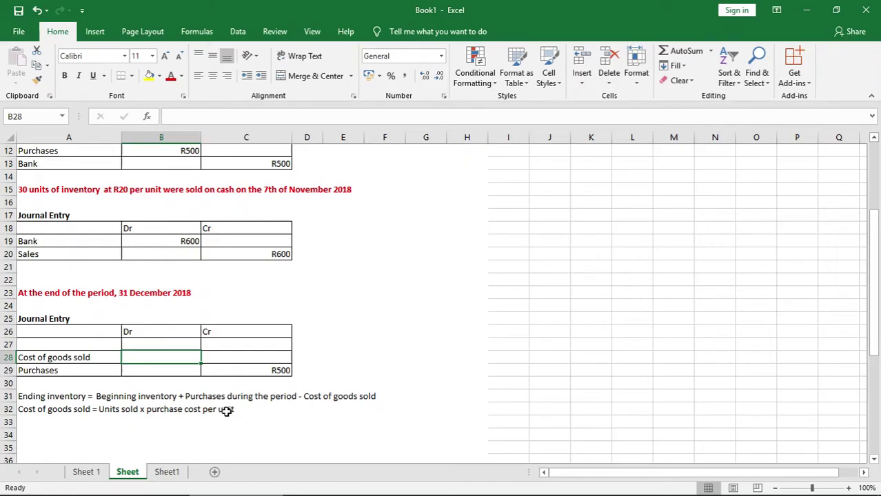
drag(879, 330, 877, 303)
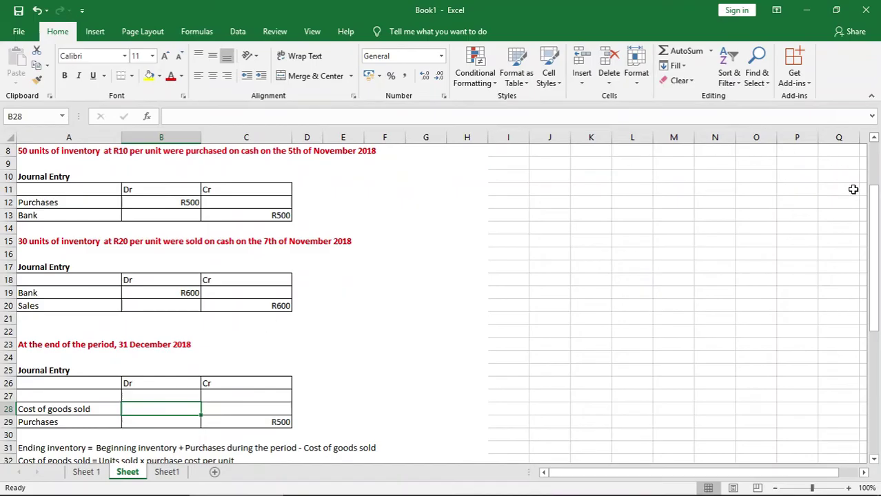
drag(877, 236, 878, 232)
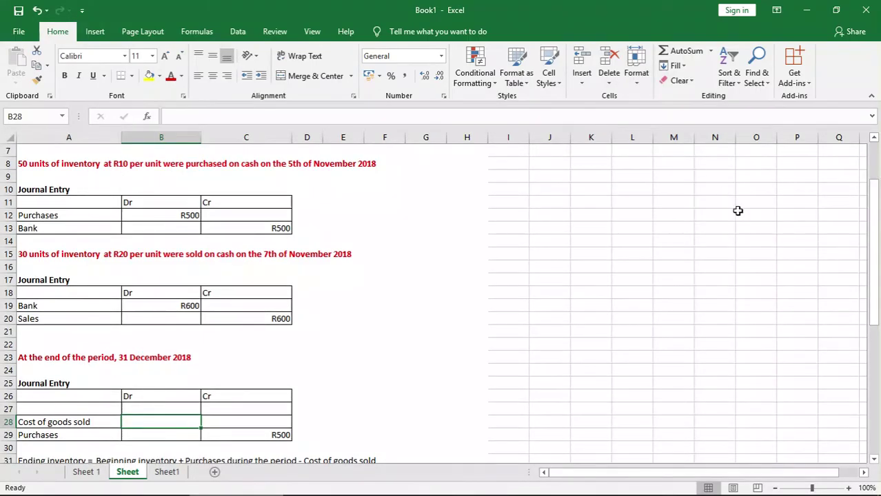
drag(872, 246, 875, 268)
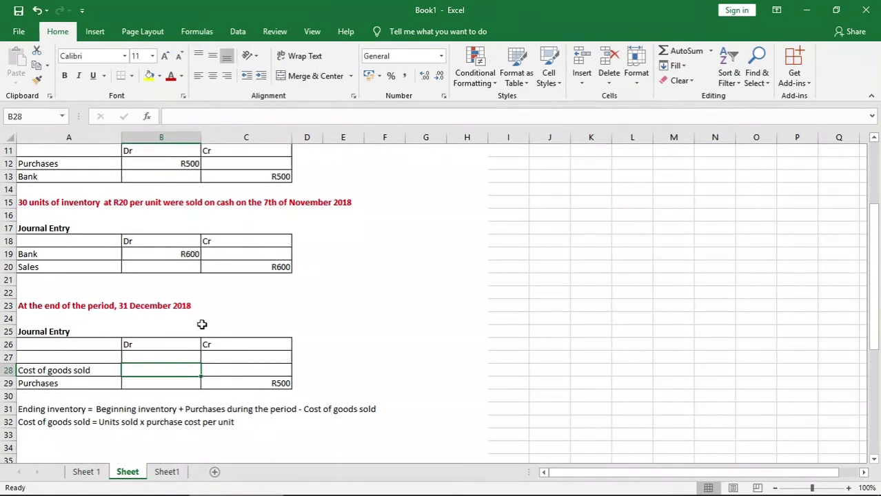
text(R)
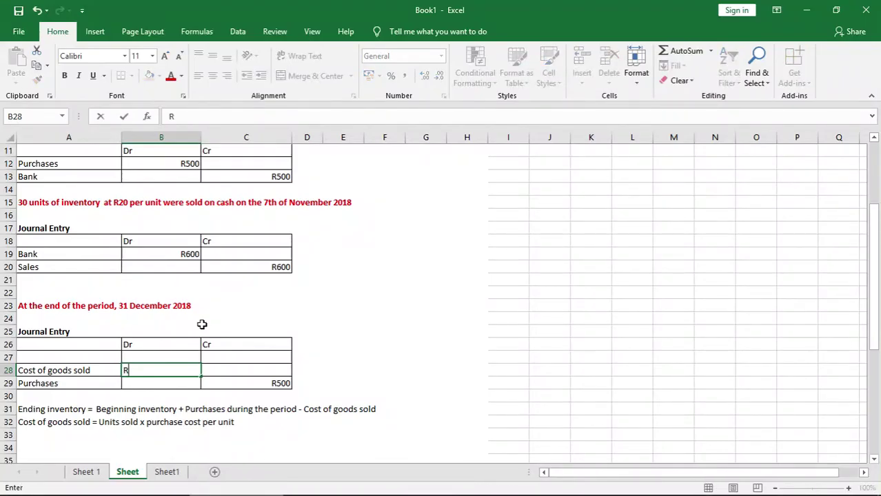
text(300)
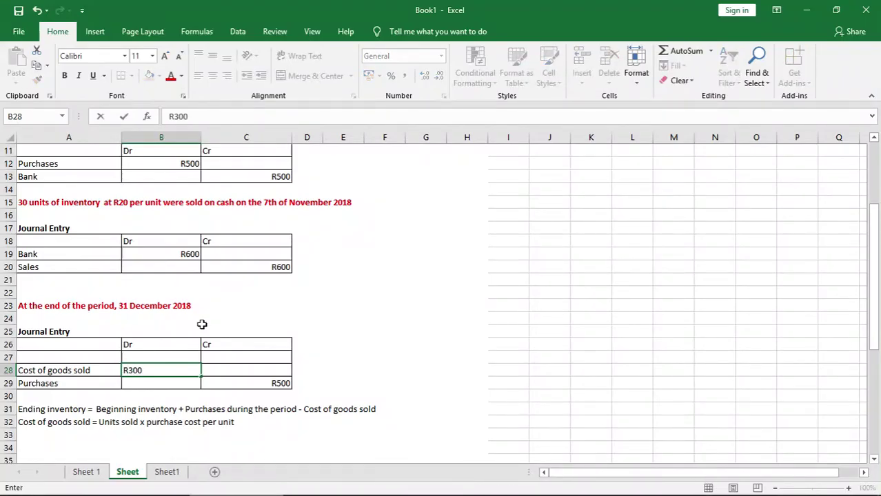
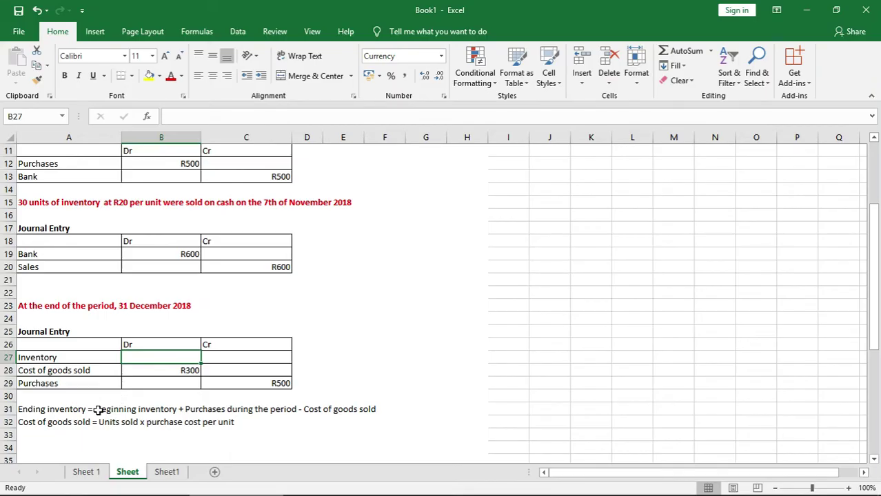
Step: Calculate the Inventory debit in cell B27 of the period-end entry with the formula =0+500-300
text(=)
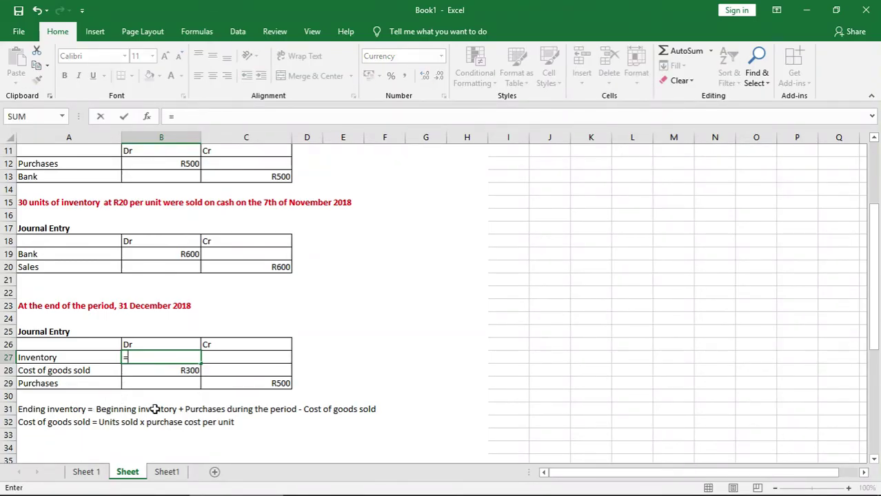
drag(874, 255, 876, 233)
text(0+)
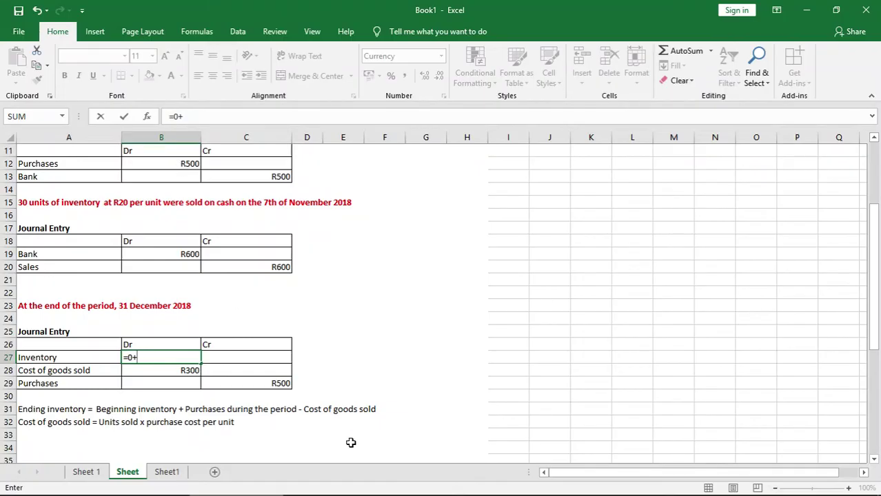
text(500-)
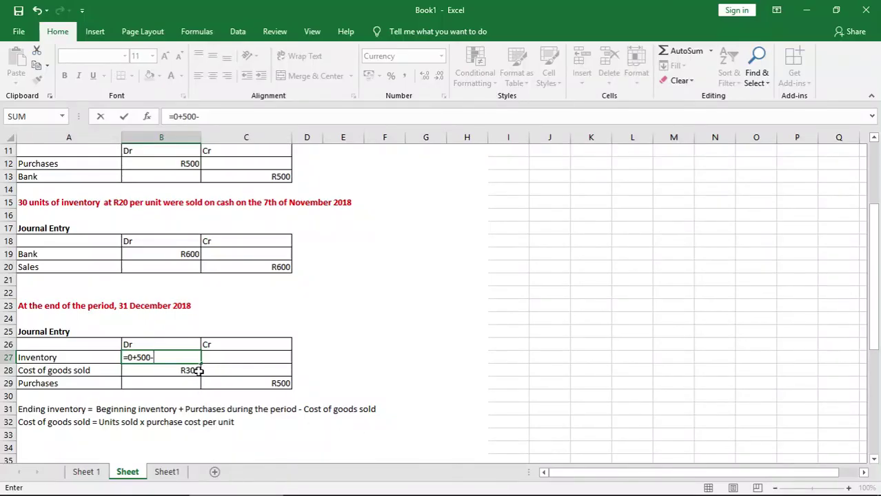
text(3)
text(00)
key(Return)
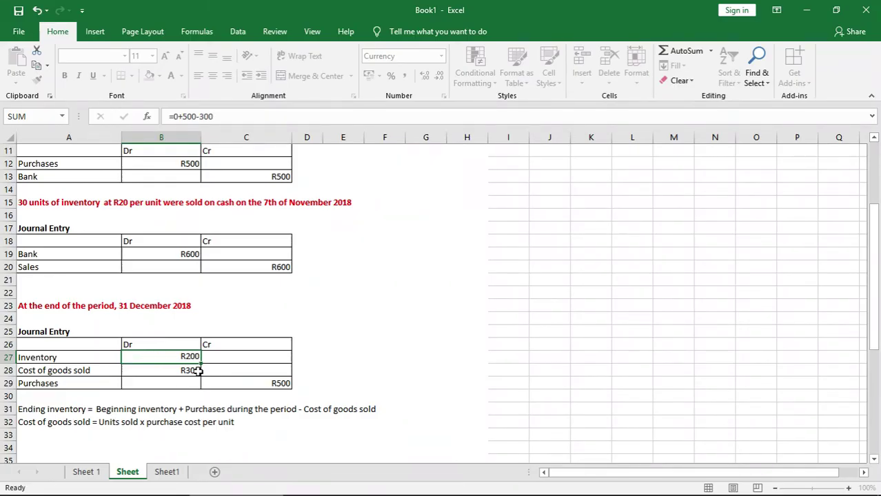
click(378, 370)
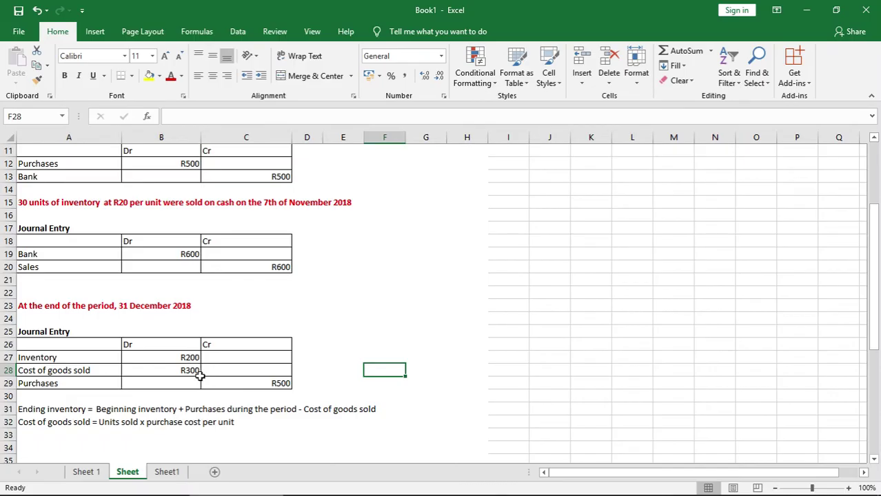